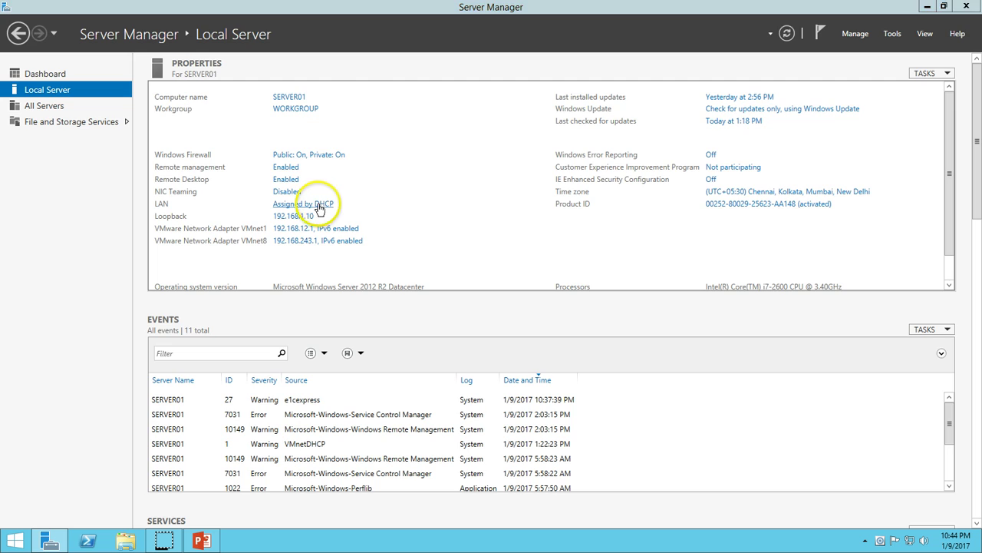
View the LAN adapter's network connection details, then close its details and status windows
left_click(97, 79)
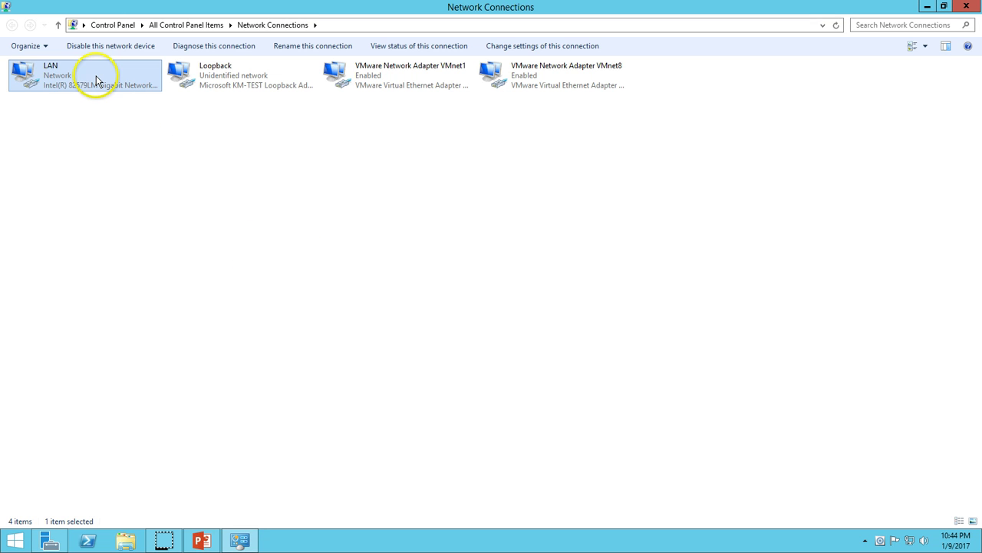
double_click(108, 90)
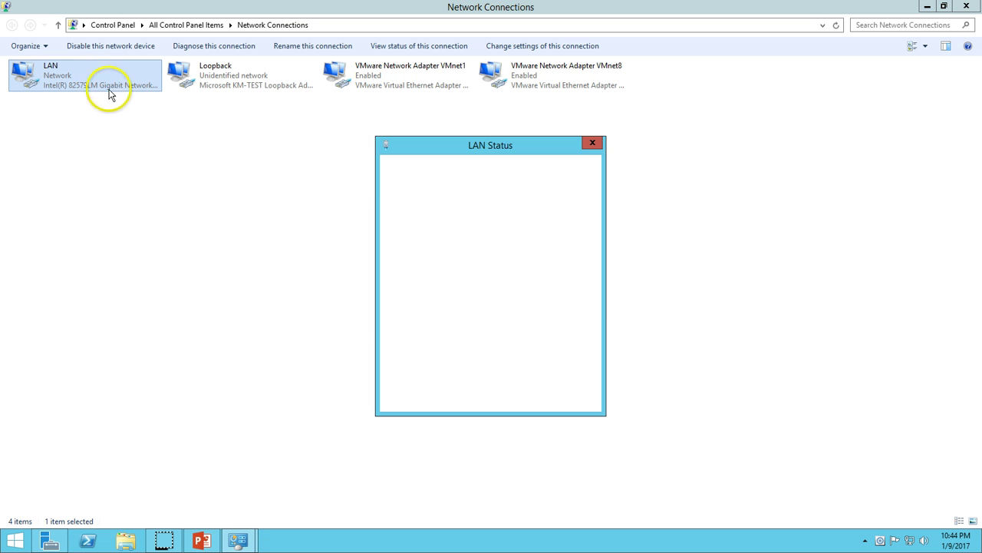
left_click(425, 262)
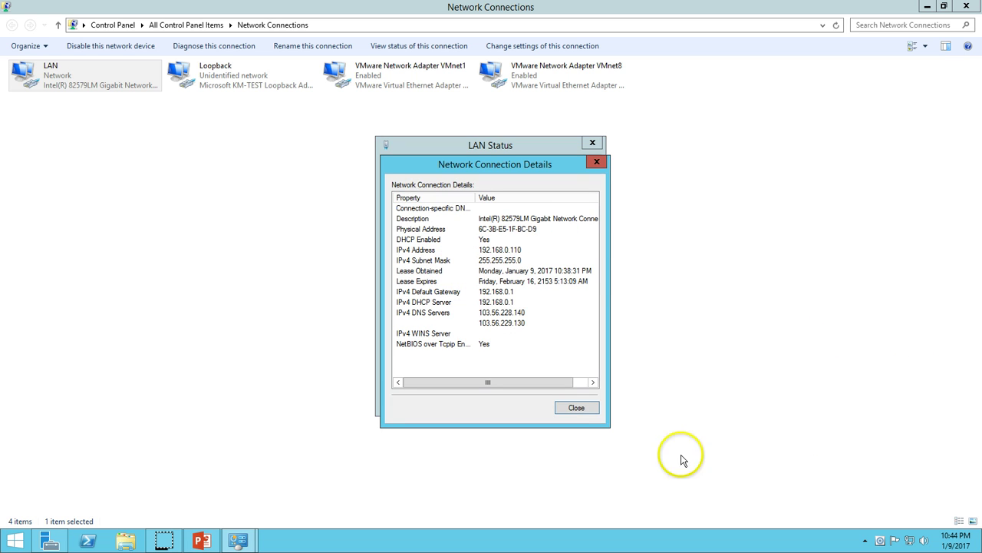
left_click(582, 408)
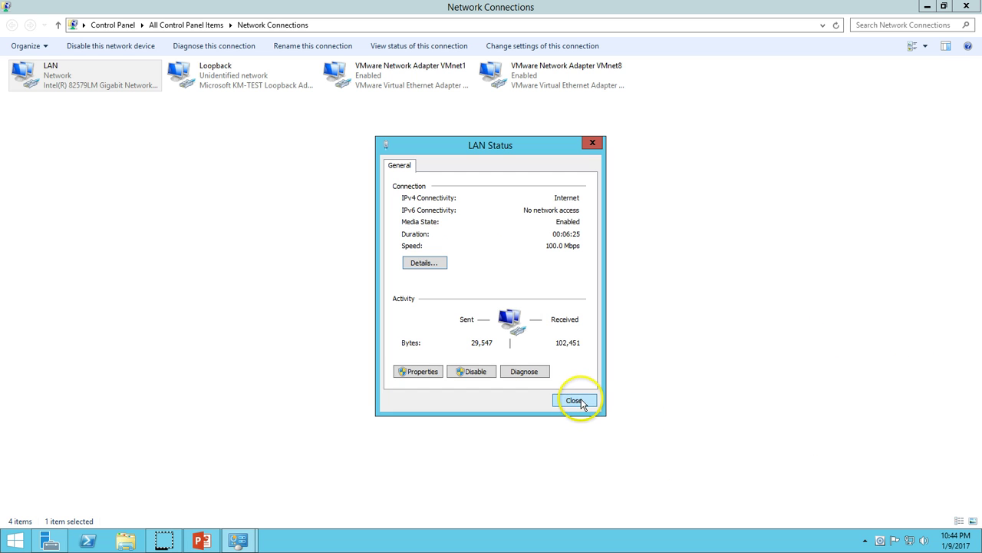
left_click(575, 401)
Point out the Loopback adapter among the network connections and close the Network Connections window
left_click(224, 77)
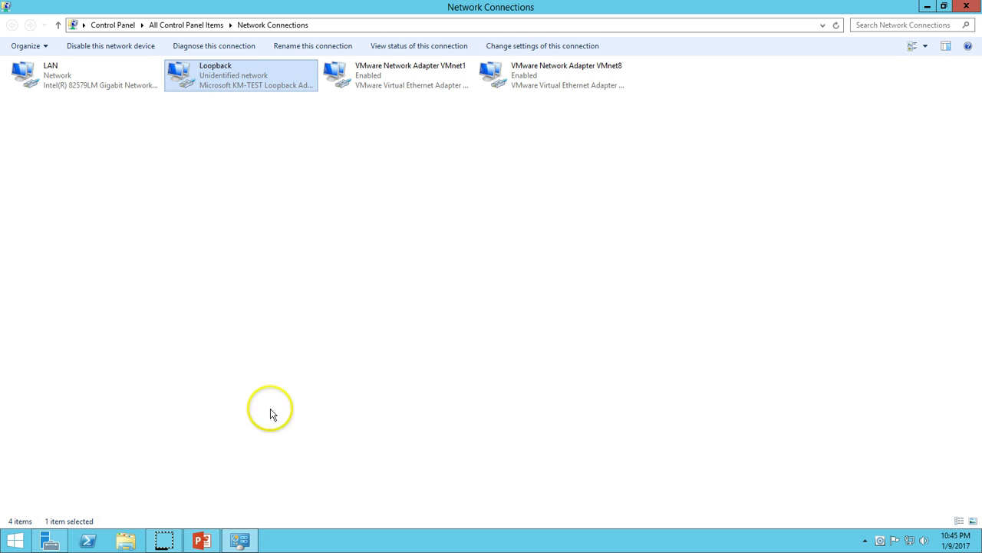
left_click(248, 469)
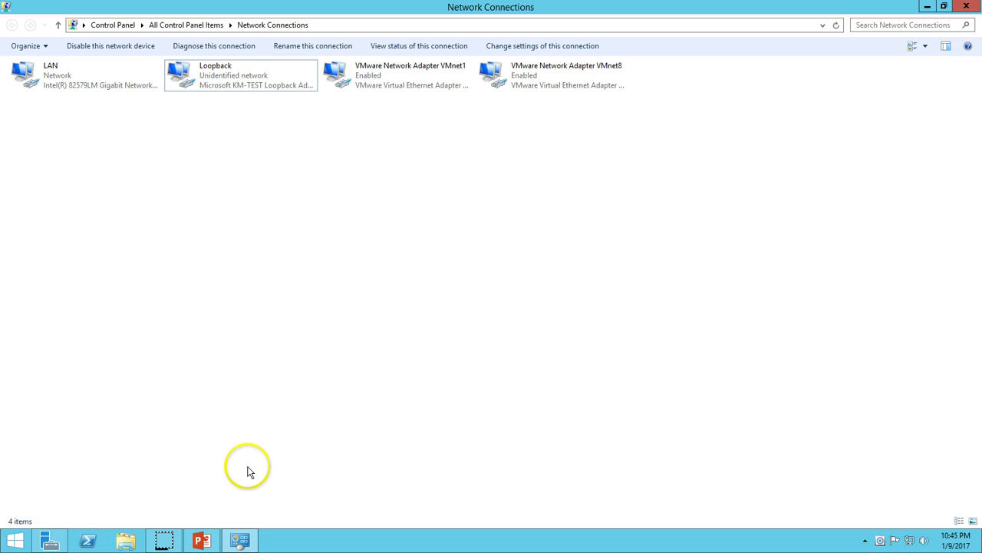
left_click(240, 540)
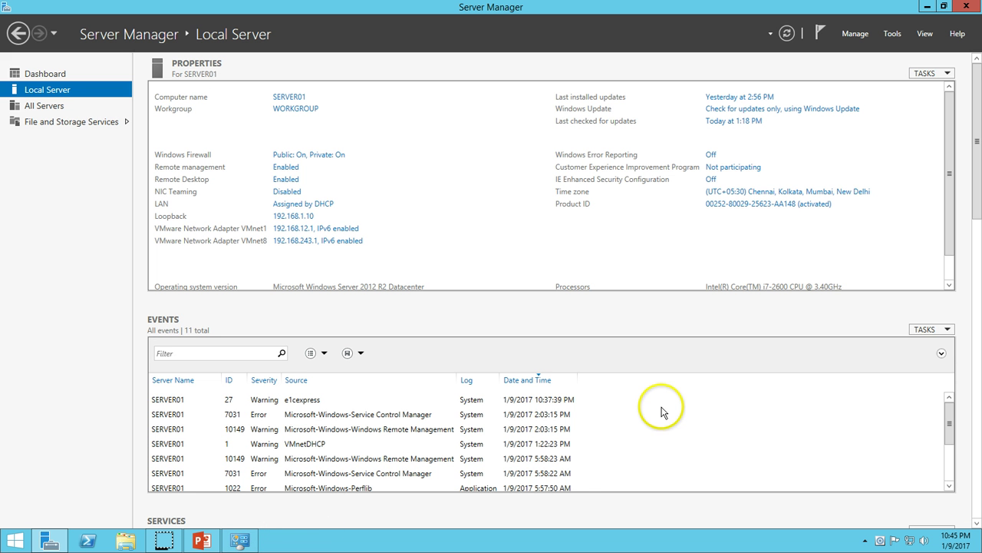
left_click(239, 539)
left_click(967, 8)
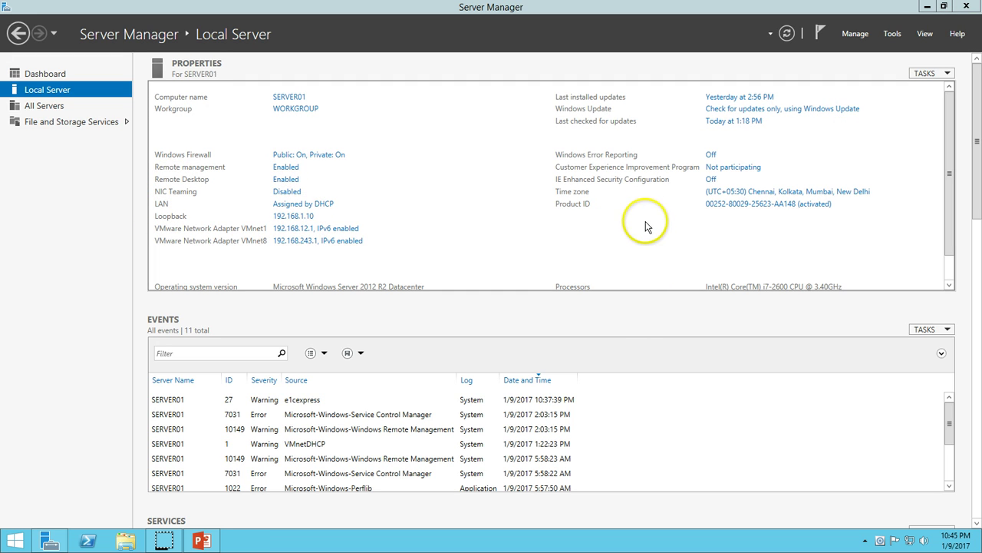
Review the local server's properties down to operating system, hardware model, processor, memory and disk space
left_click(948, 271)
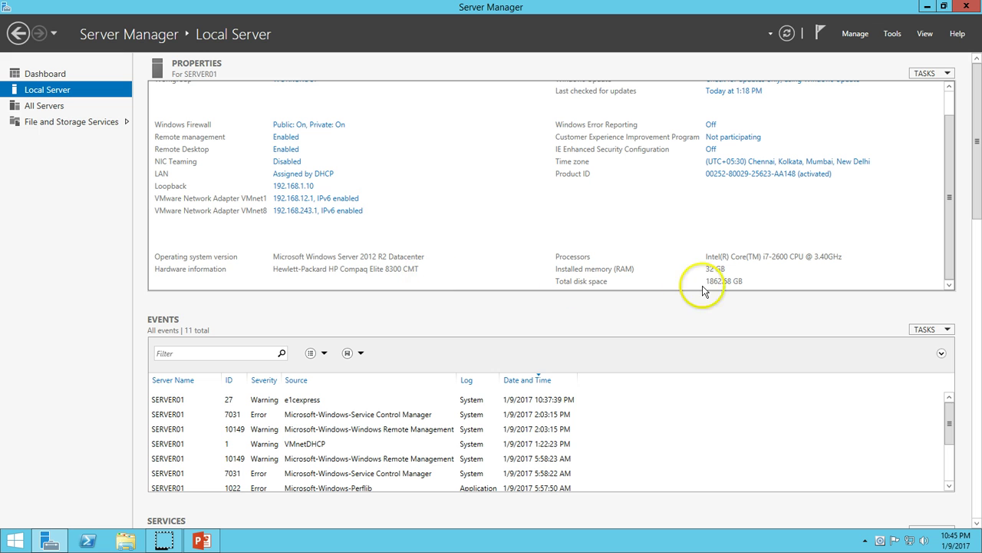
scroll(706, 273, "down", 3)
scroll(713, 209, "up", 2)
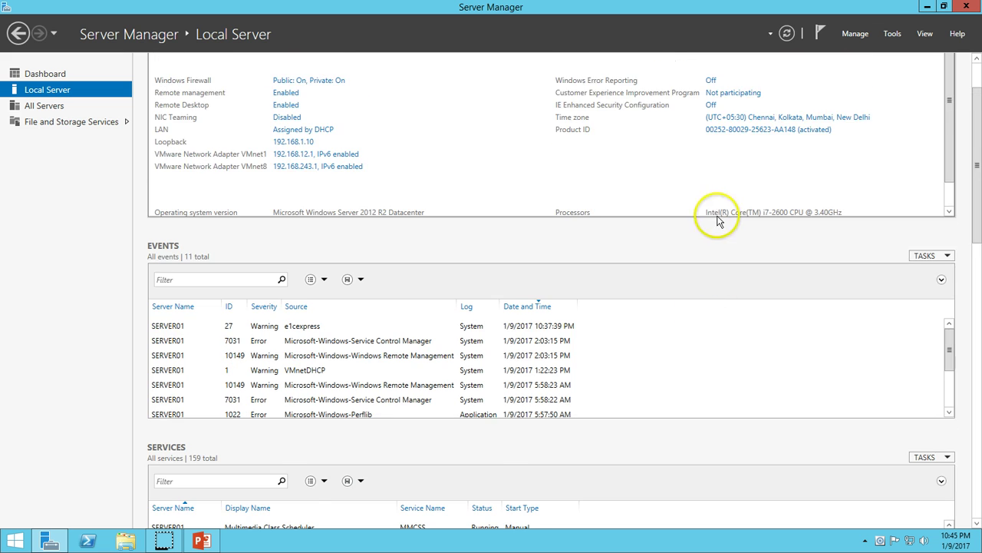
scroll(767, 215, "down", 4)
scroll(968, 196, "up", 5)
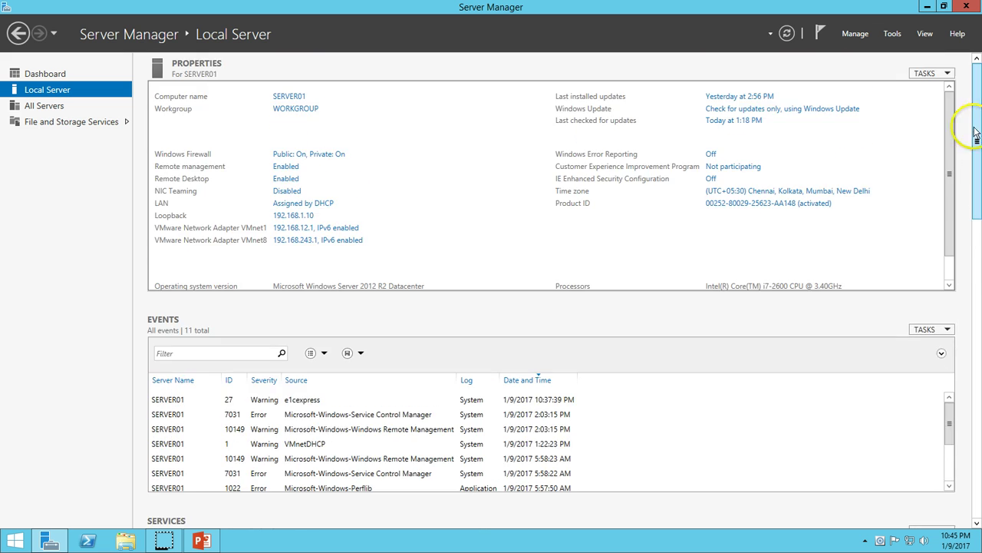
scroll(944, 184, "down", 1)
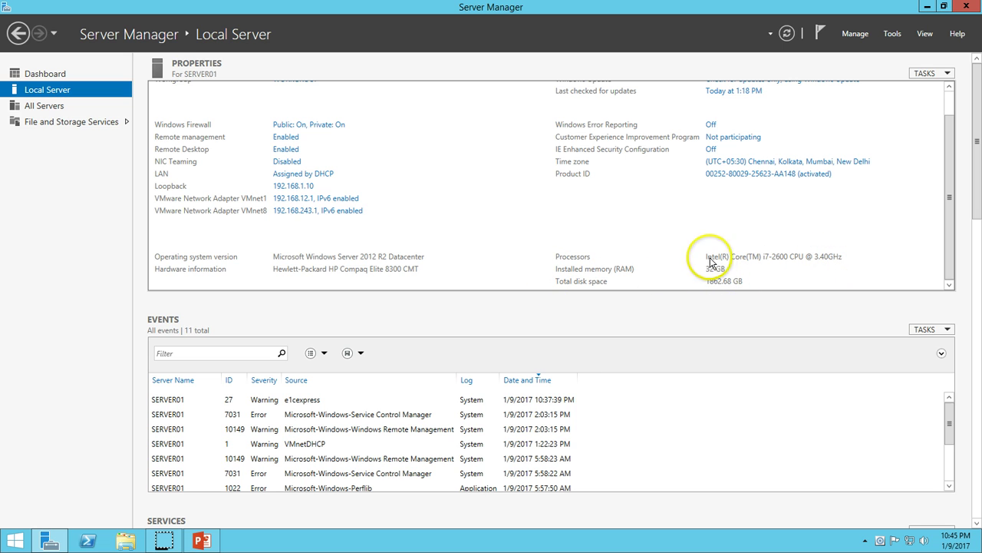
Open This PC in File Explorer to check the host's drives, and return to Server Manager
left_click(125, 543)
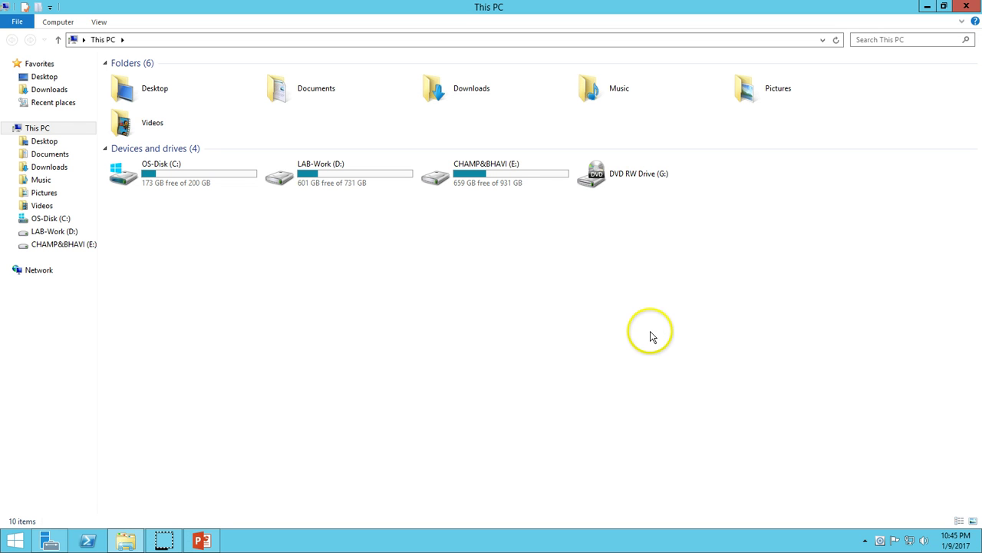
right_click(354, 250)
left_click(377, 297)
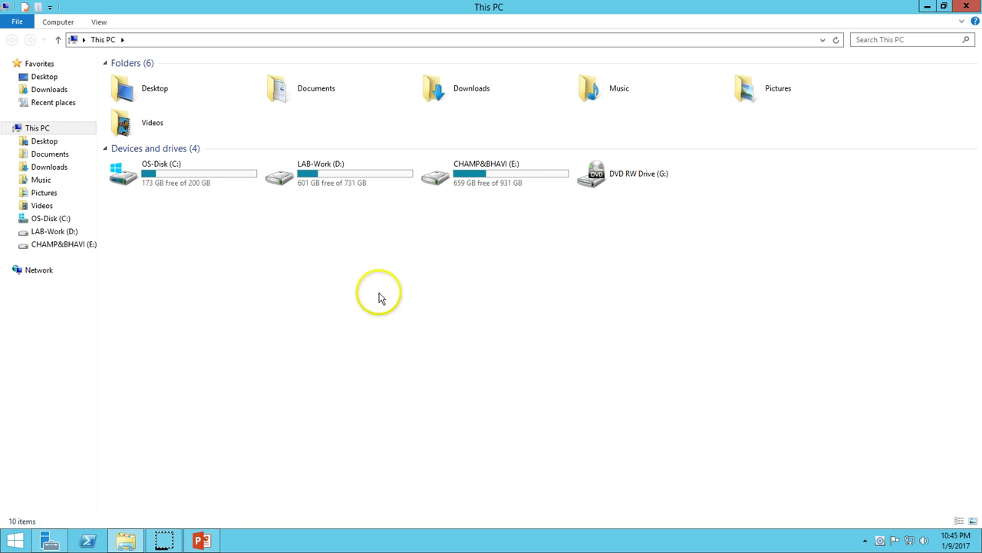
left_click(470, 178)
left_click(185, 173)
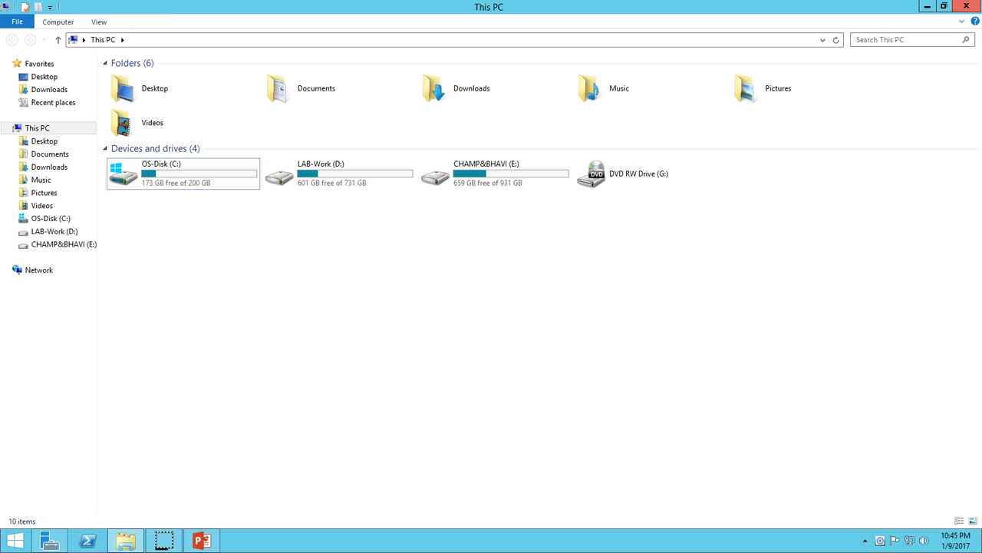
key("alt+Tab")
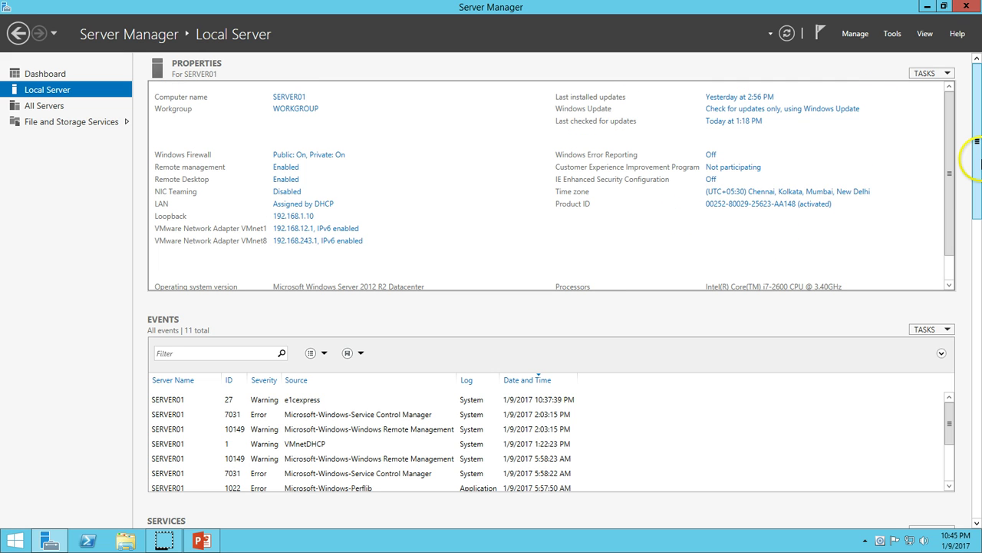
Minimize Server Manager and the PowerPoint slide show, and launch VMware Workstation from the desktop
left_click(49, 540)
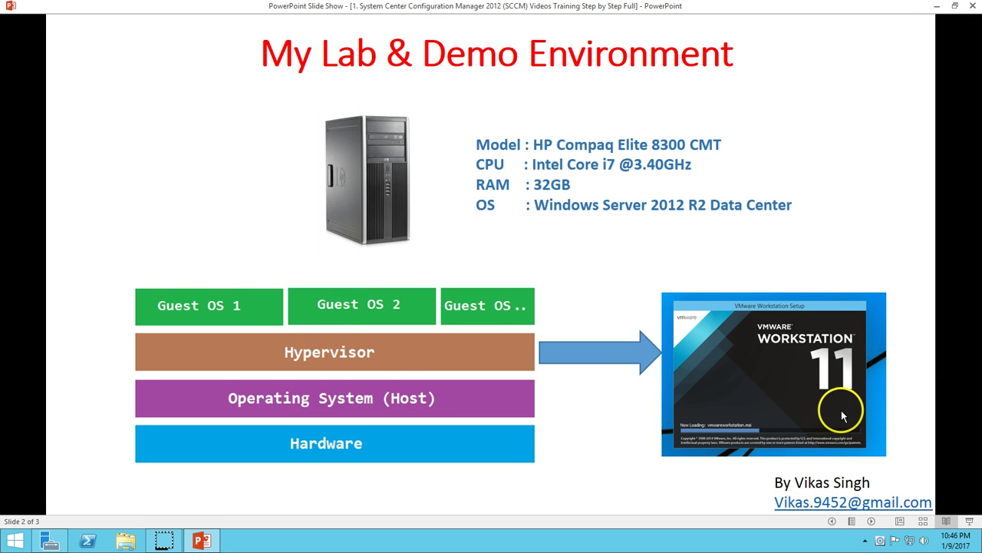
left_click(202, 538)
left_click(40, 488)
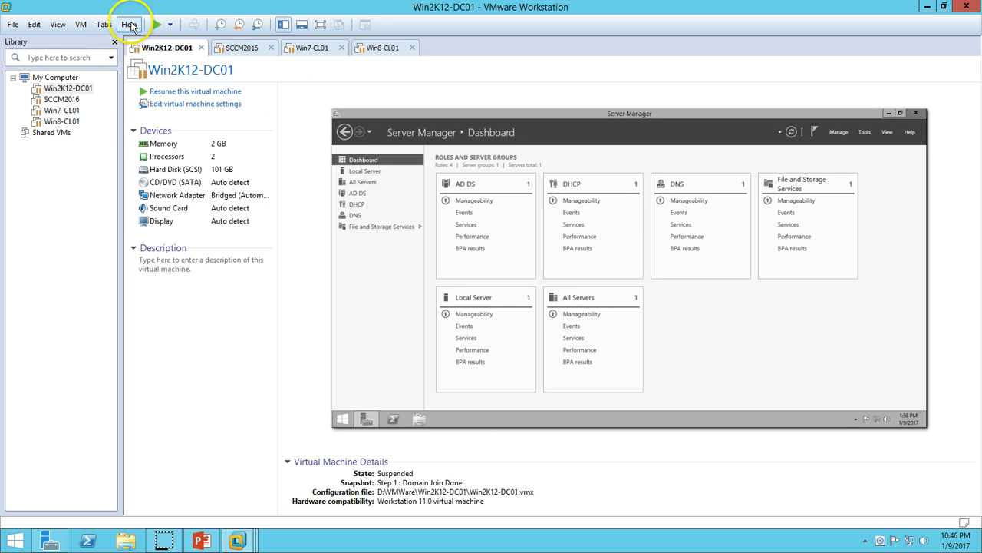
Examine the version, license type, VM location and host memory in the About VMware Workstation information, and close it
left_click(129, 25)
left_click(177, 141)
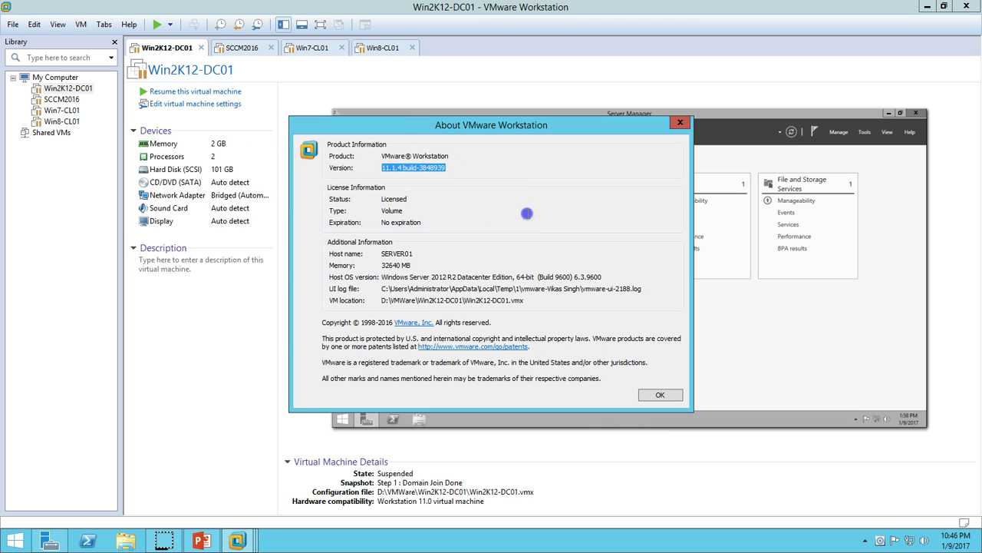
left_click(451, 210)
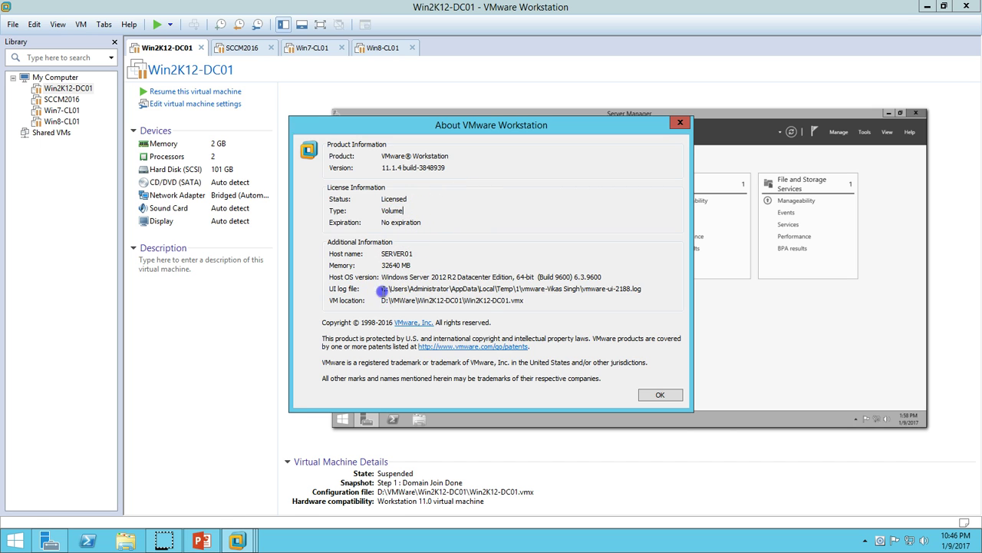
left_click_drag(385, 300, 537, 302)
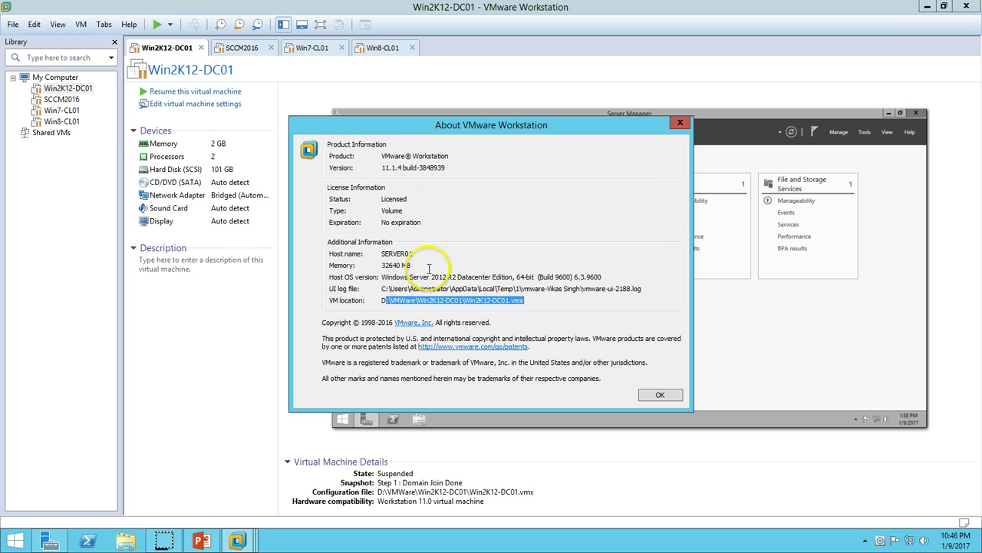
left_click(383, 266)
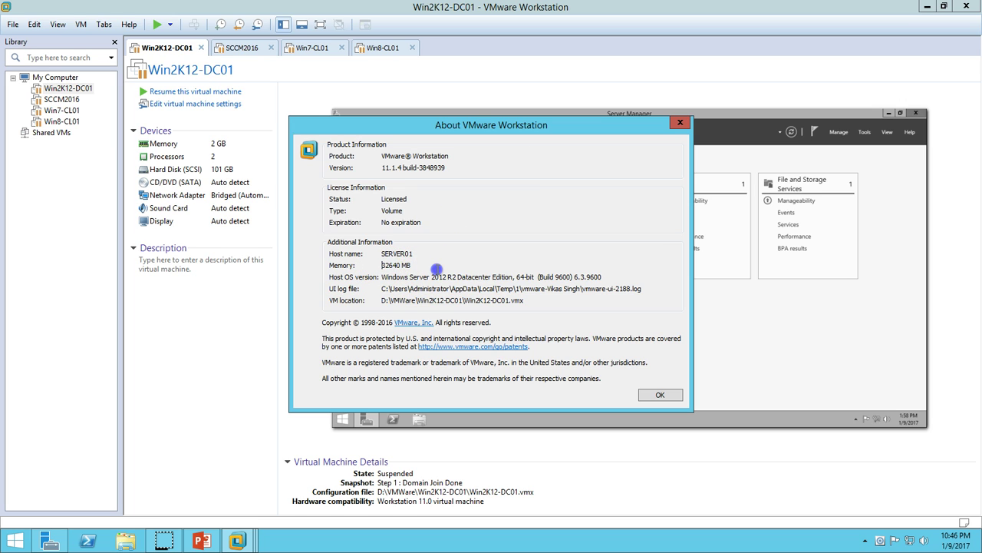
left_click(680, 122)
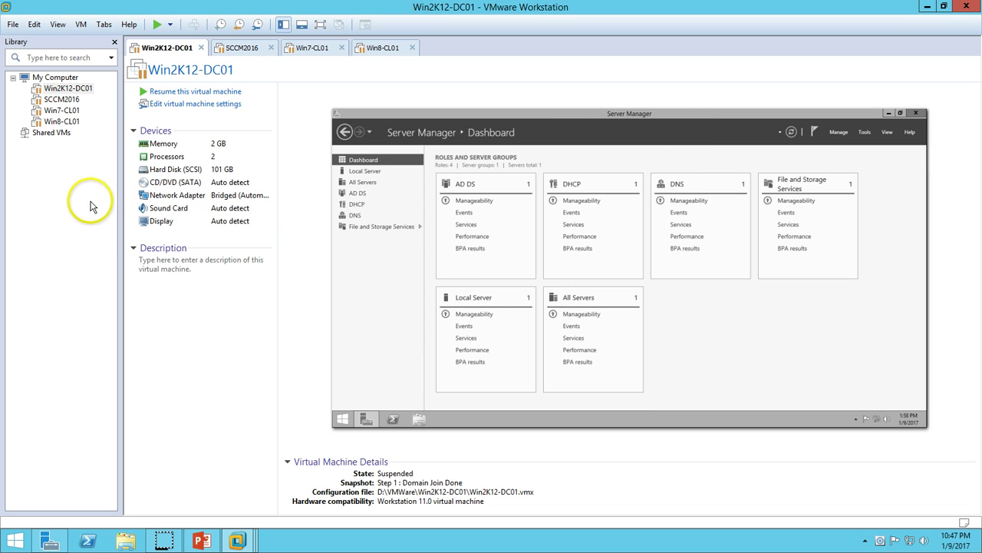
left_click(35, 25)
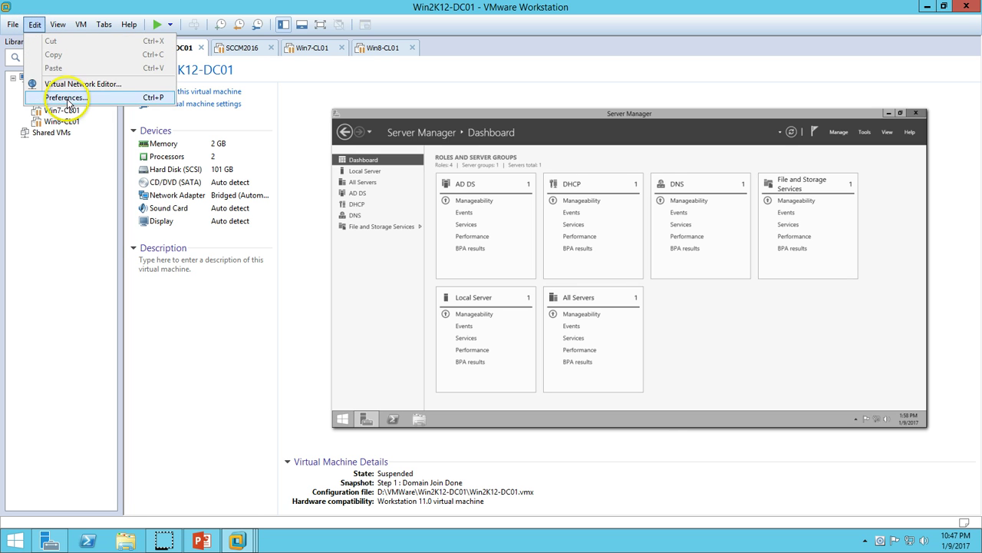
left_click(35, 24)
left_click(35, 24)
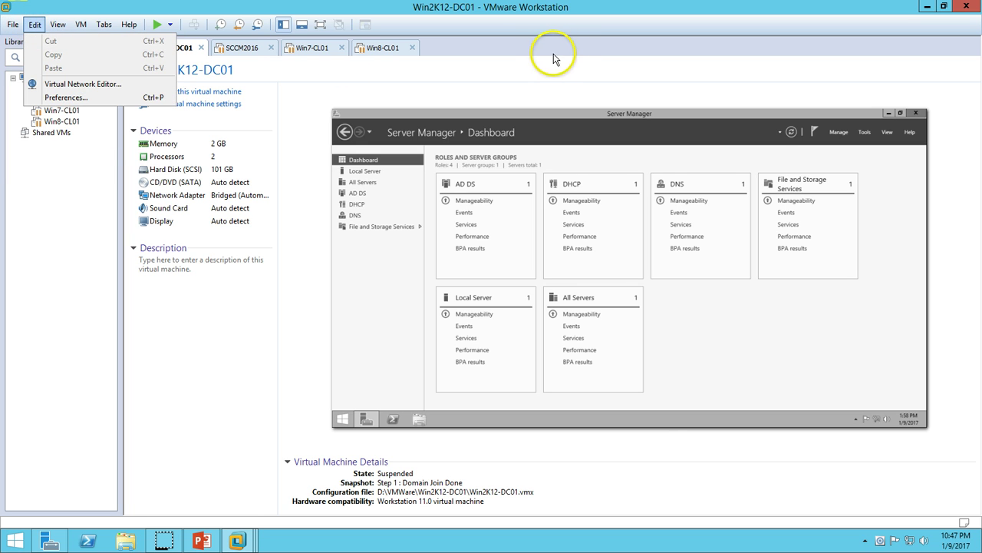
left_click(449, 44)
Open the Virtual Network Editor, review the settings of VMnet0, VMnet1 and VMnet8, and close it
left_click(37, 24)
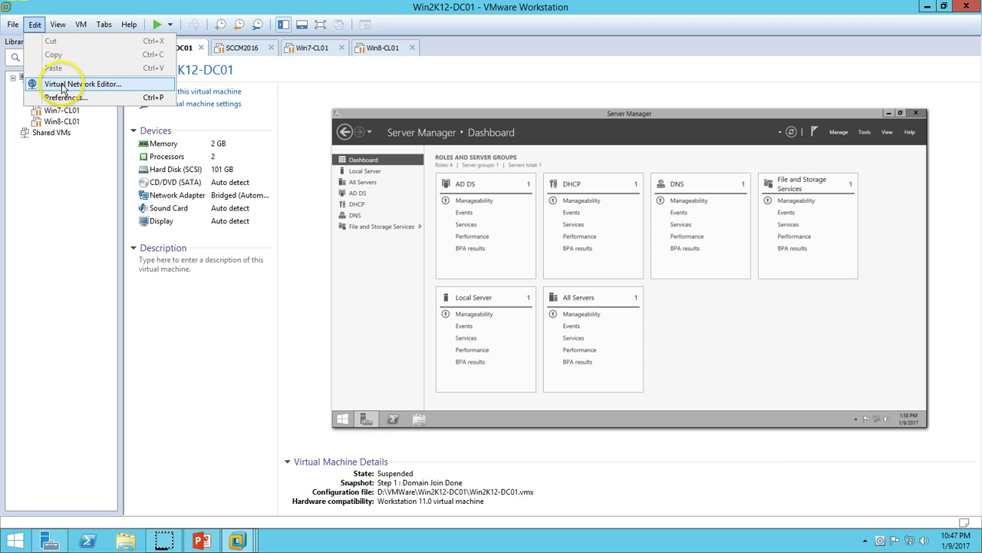
left_click(115, 89)
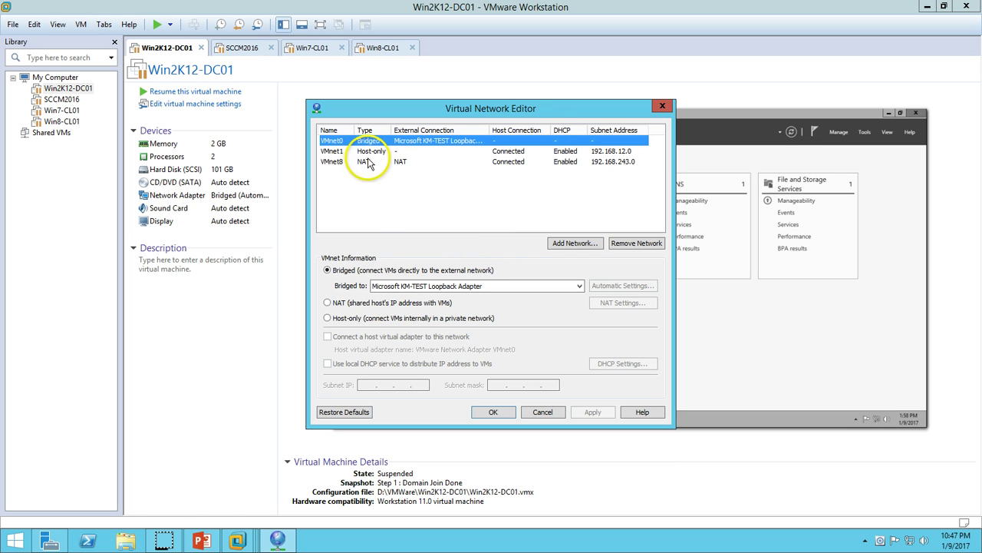
left_click(370, 162)
left_click(380, 152)
left_click(379, 141)
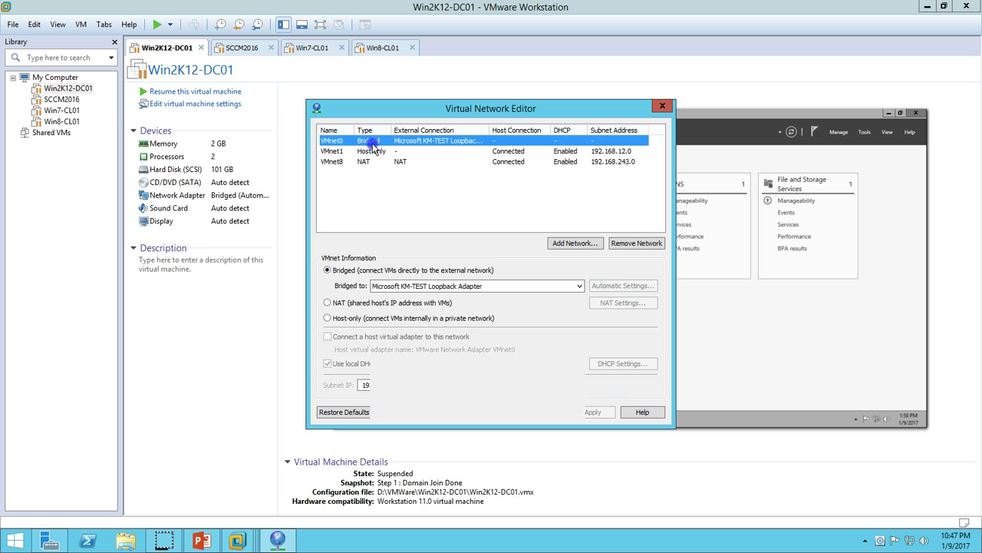
left_click(371, 153)
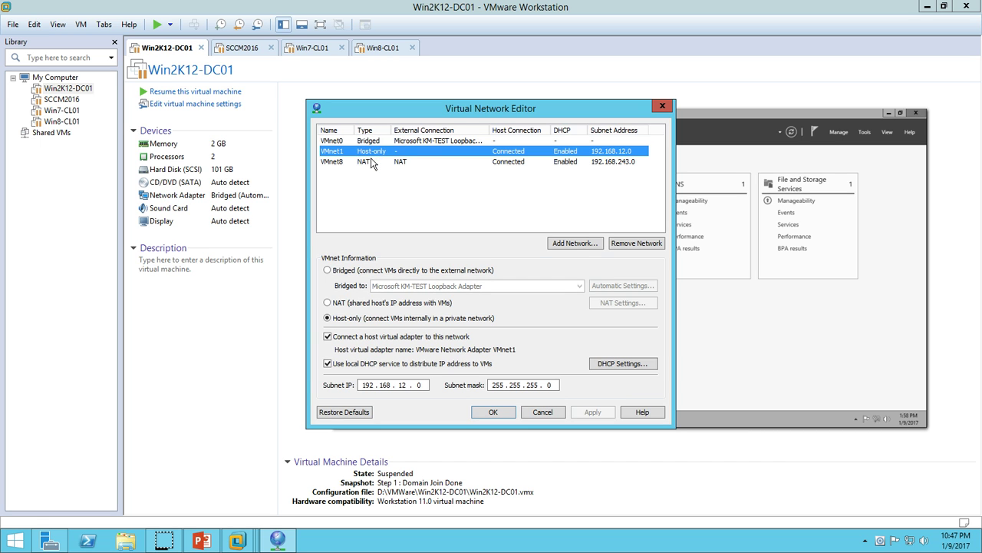
left_click(372, 161)
left_click(374, 141)
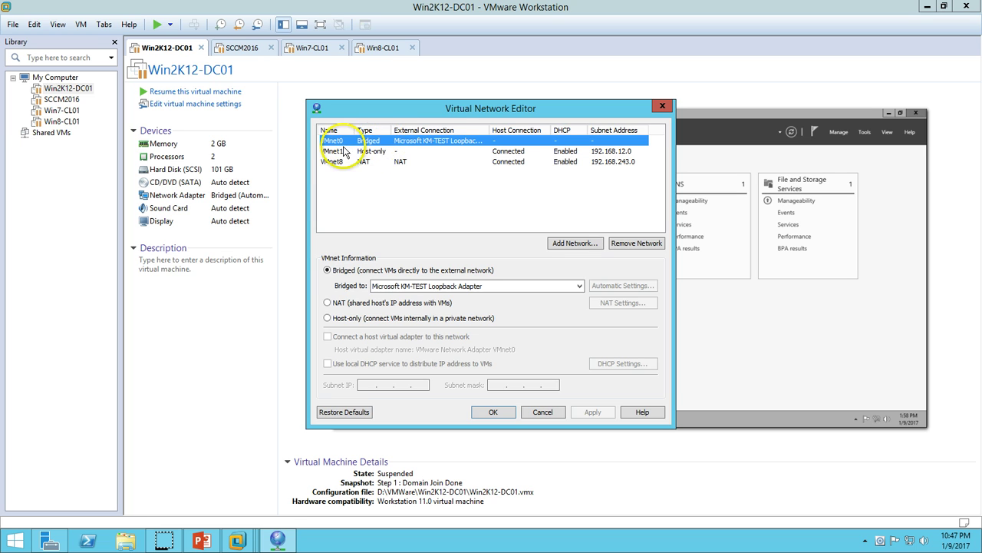
left_click(661, 105)
Check the network adapter's connection type in the Win2K12-DC01 virtual machine settings and close the settings
left_click(228, 105)
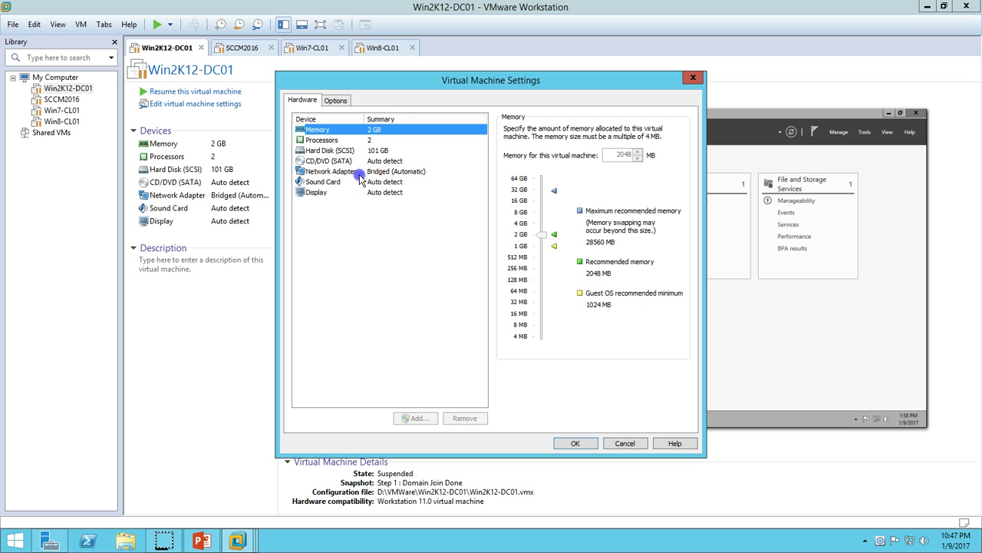
left_click(359, 173)
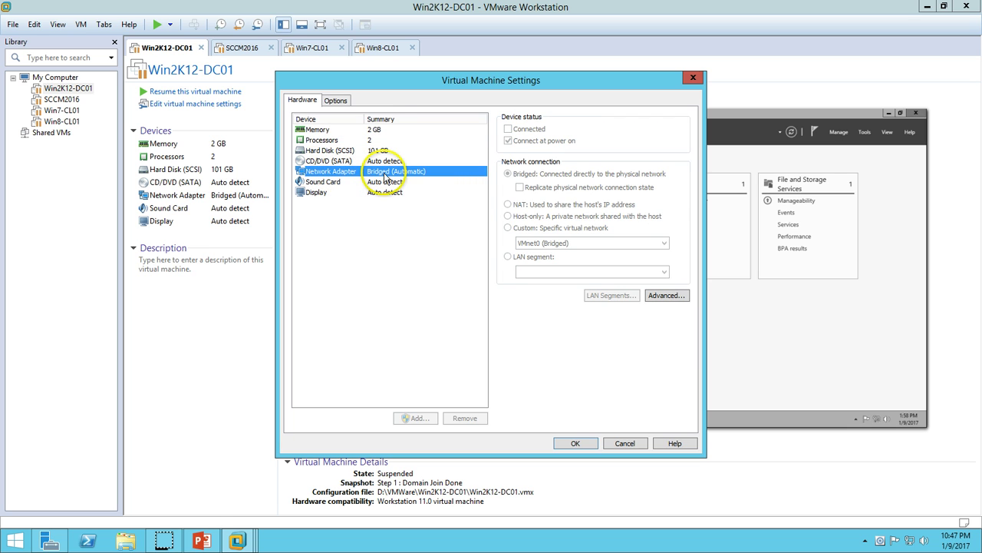
left_click(577, 444)
Reopen the Virtual Network Editor to check VMnet0's bridged adapter, and open the host's Network and Sharing Center
left_click(35, 24)
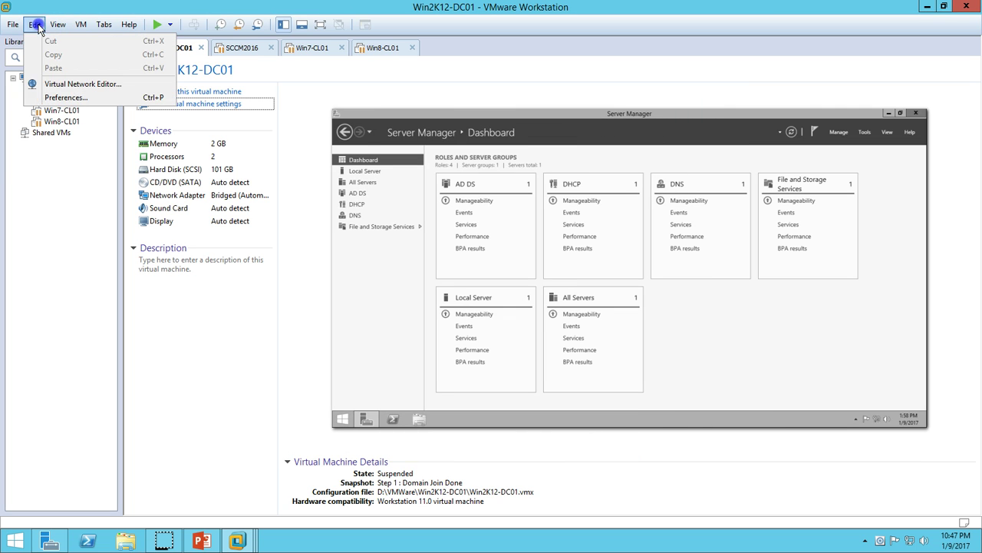
left_click(58, 85)
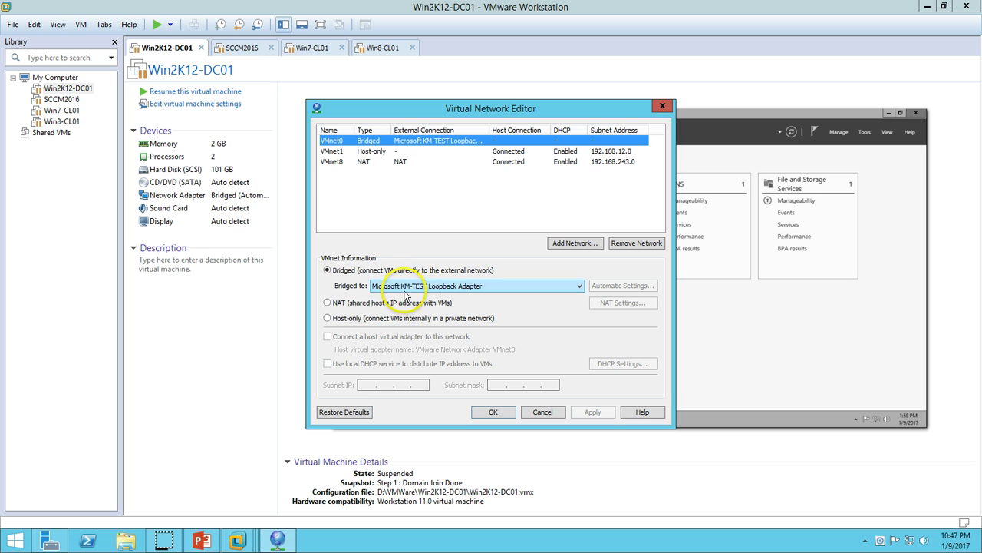
left_click(910, 542)
right_click(910, 542)
left_click(902, 528)
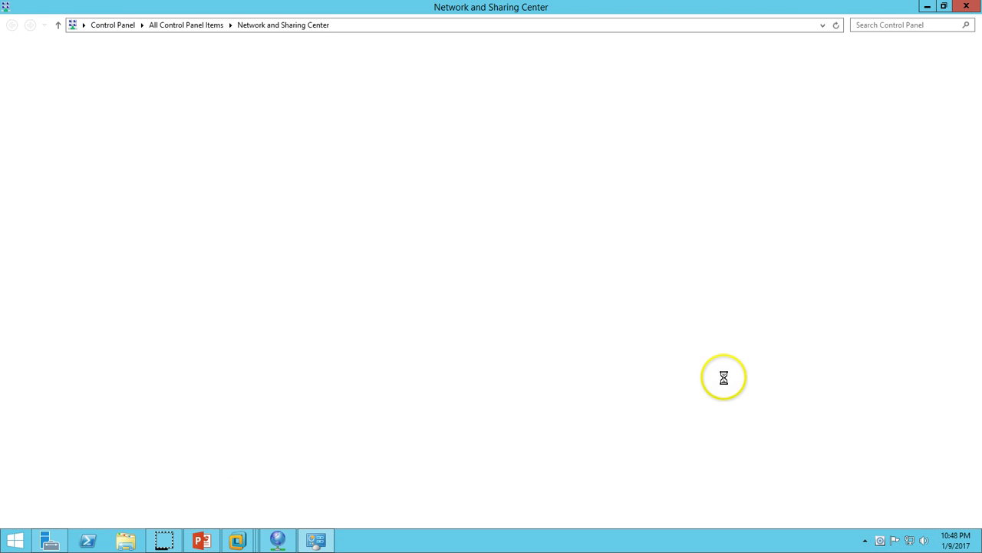
Inspect the Loopback adapter among the host's network connections, and close the Virtual Network Editor
left_click(78, 74)
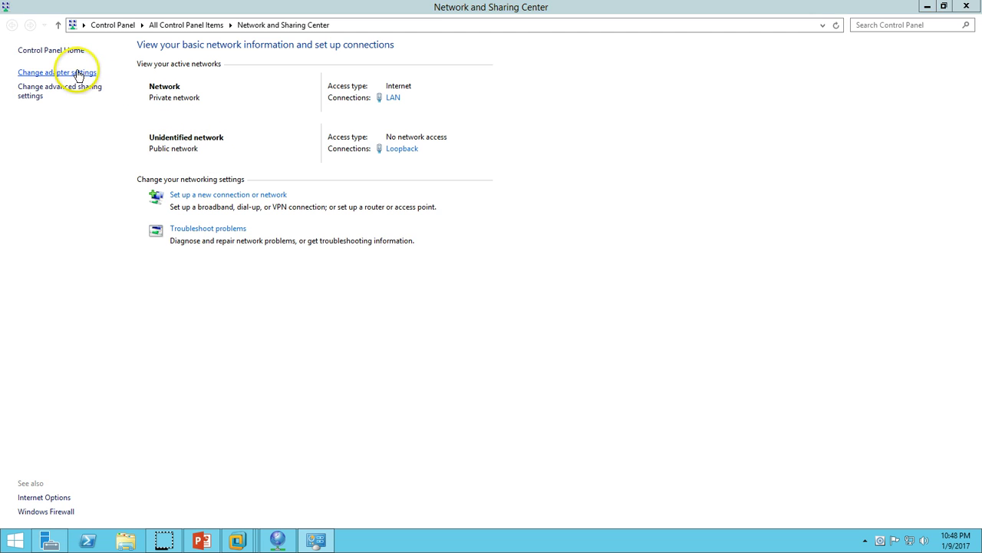
left_click(213, 86)
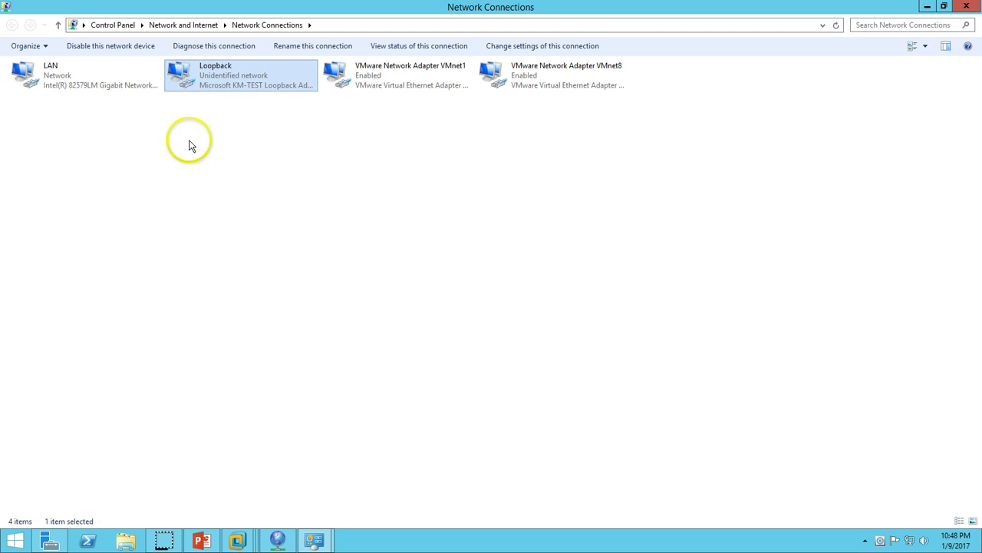
left_click(258, 182)
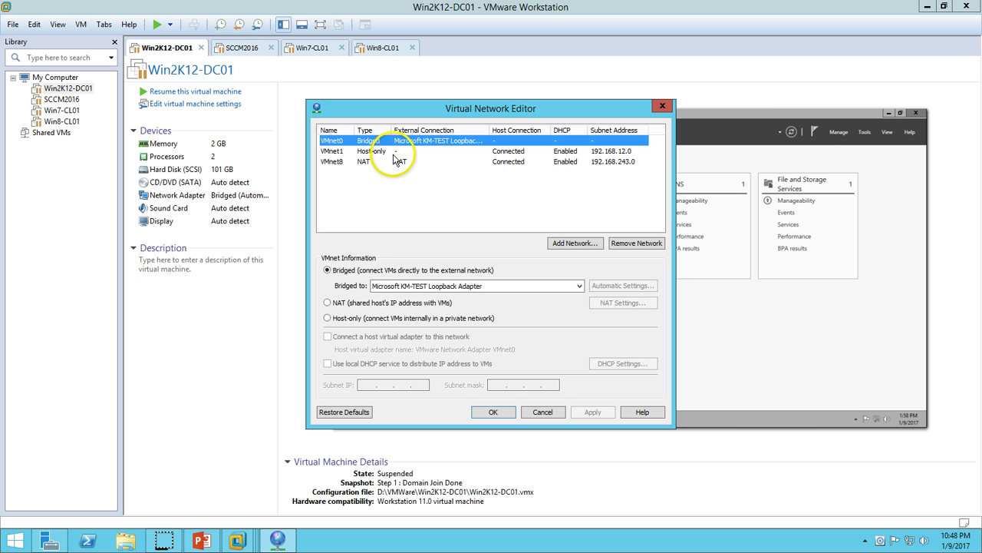
left_click(664, 106)
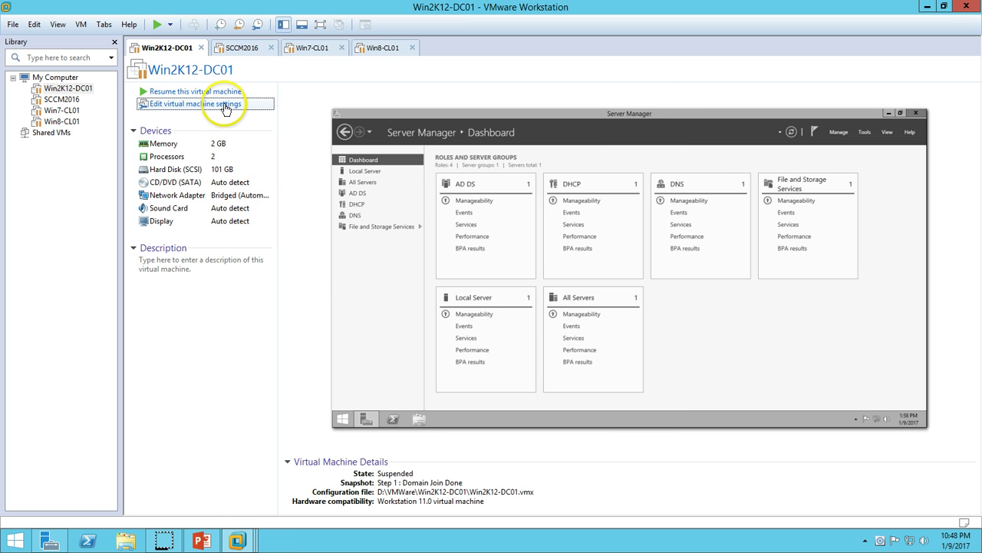
Check the connection types of both network adapters in the SCCM2016 virtual machine settings and close the settings
left_click(257, 49)
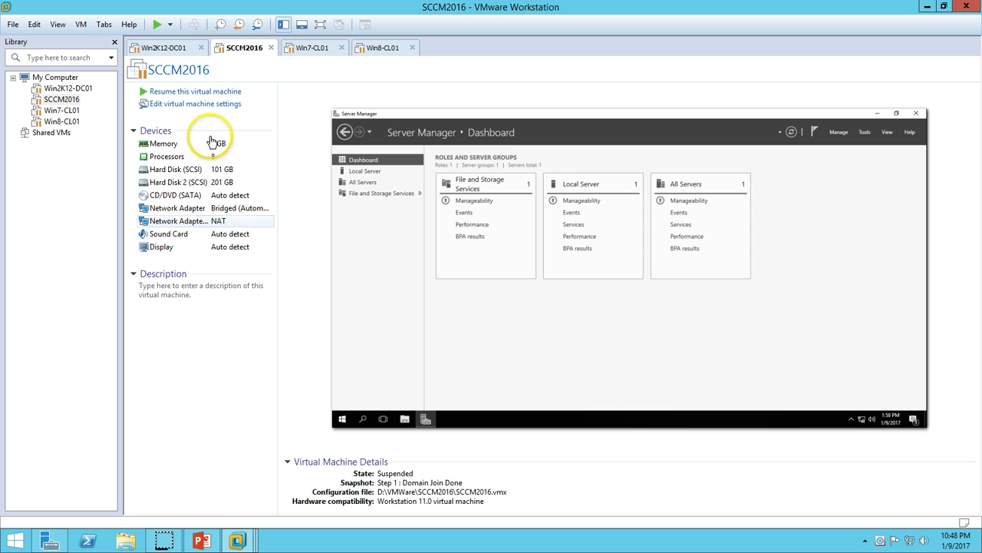
left_click(210, 105)
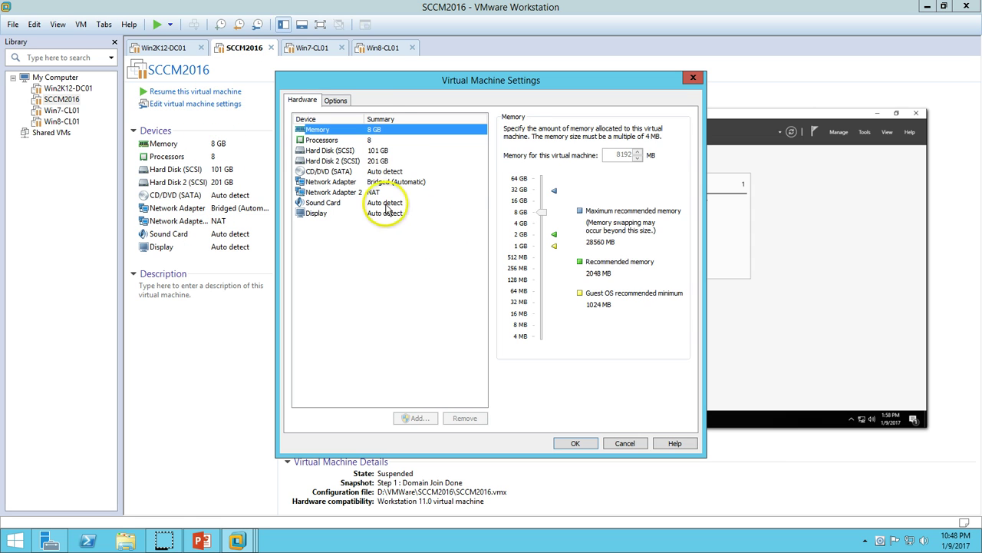
left_click(378, 193)
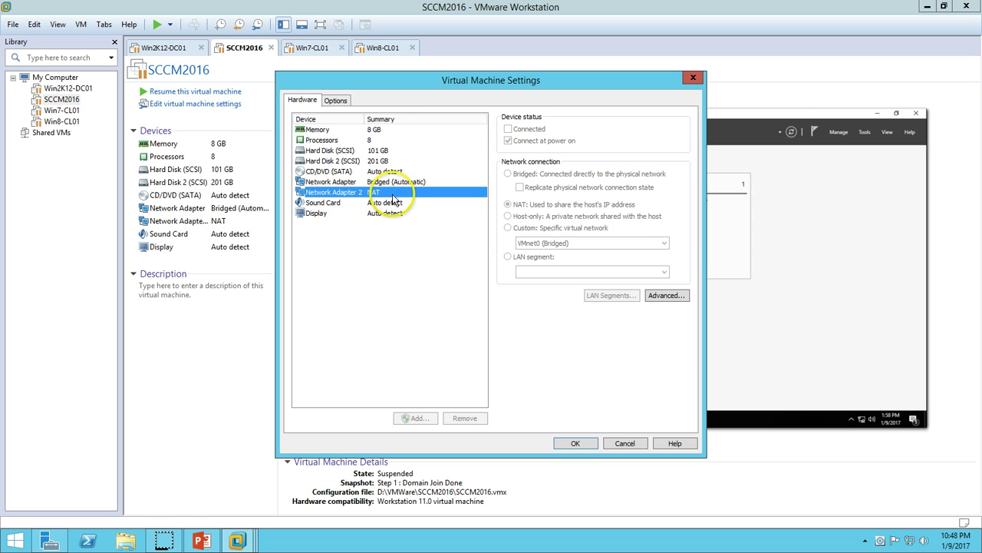
left_click(412, 182)
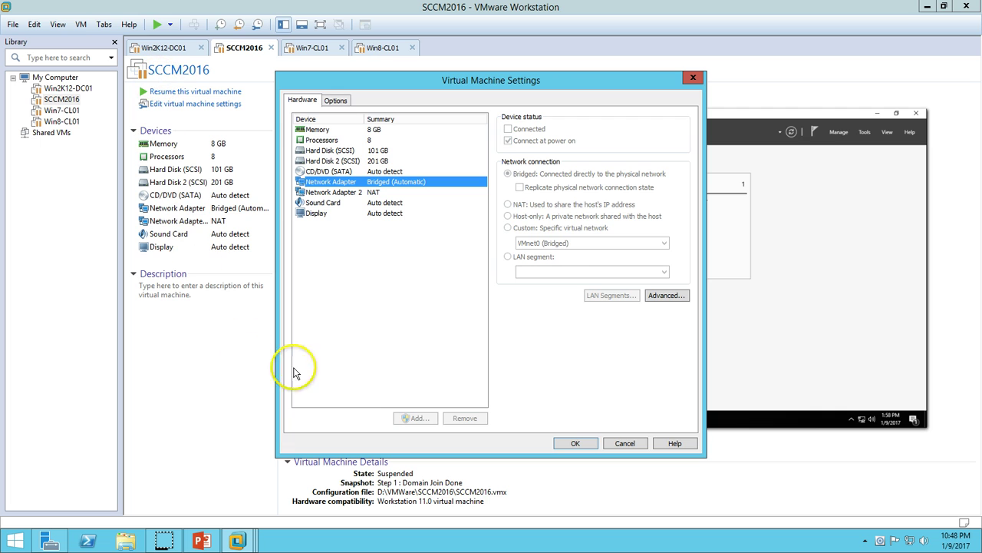
left_click(377, 193)
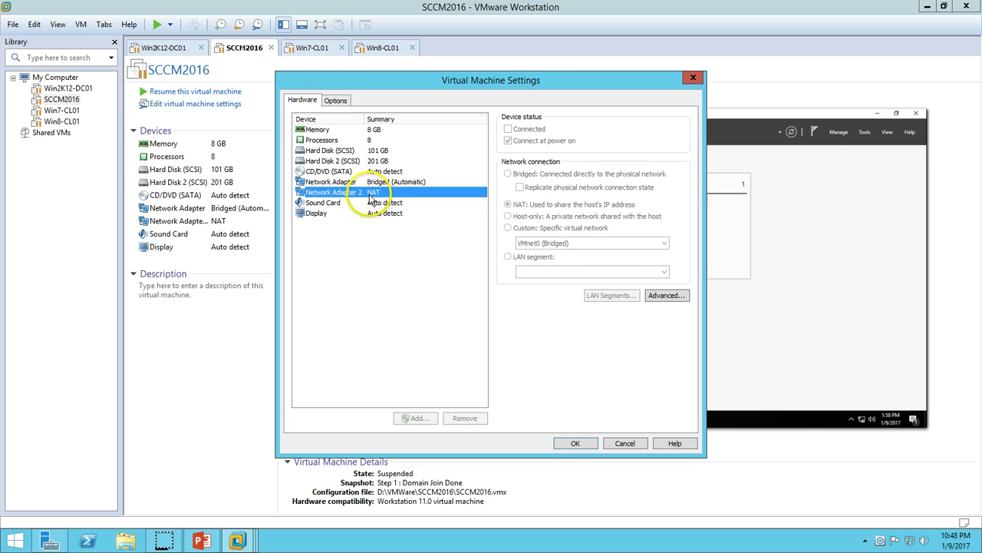
left_click(579, 442)
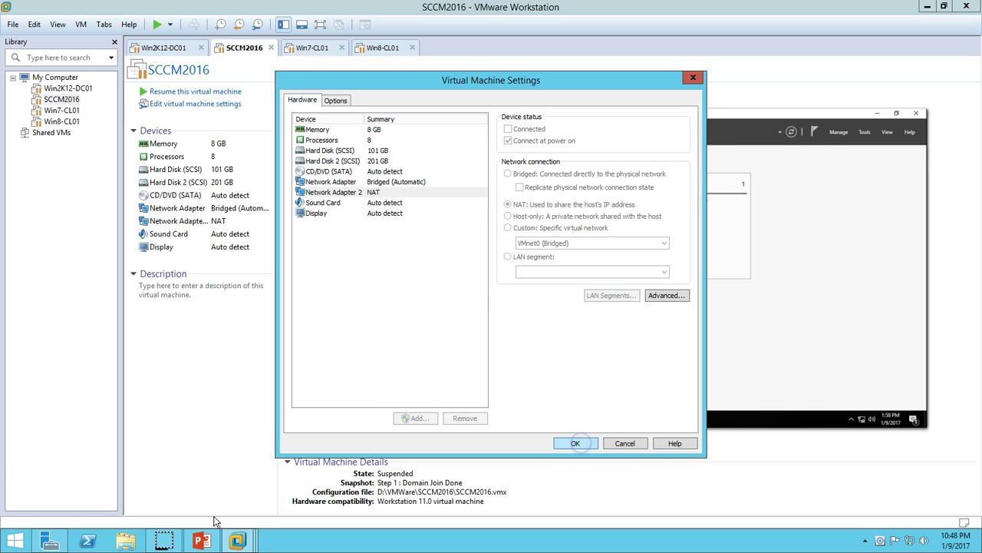
Switch to the PowerPoint slide show and advance from the lab environment slide to the closing slide
left_click(203, 538)
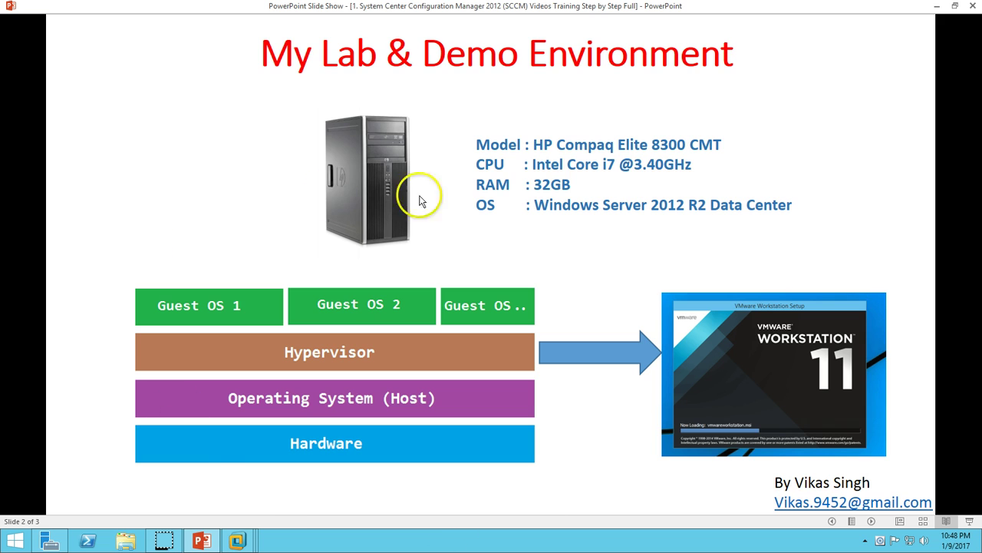
left_click(871, 521)
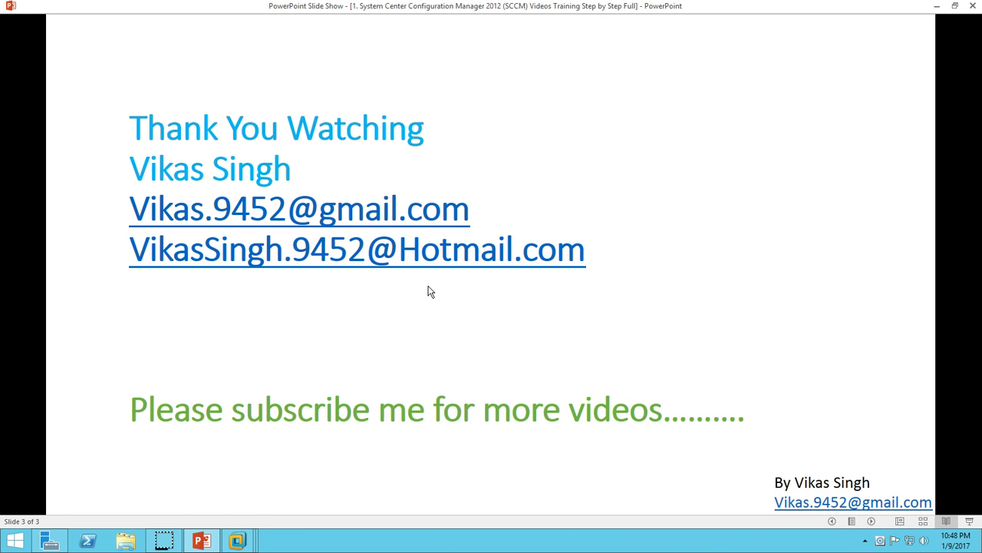